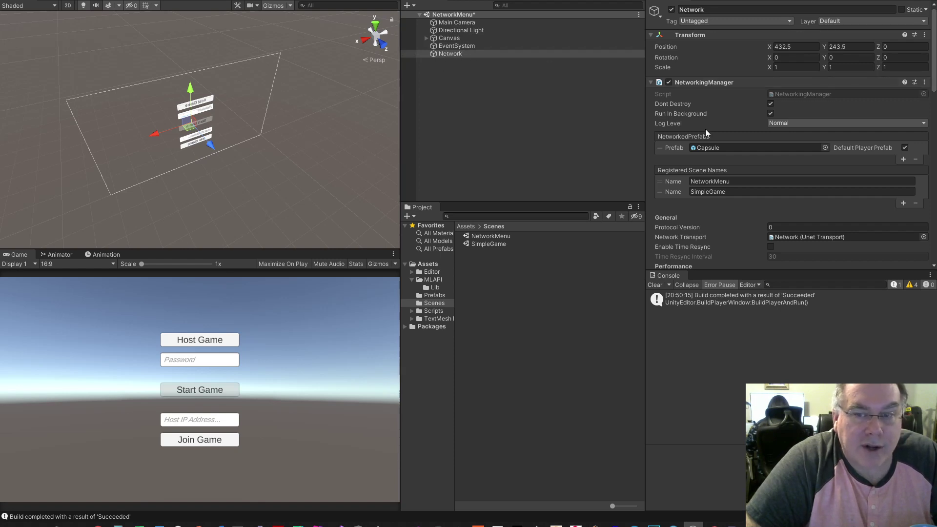
Step: Open the properties of the Network object's Unet Transport, enable Use MLAPI Relay, and close the properties window
scroll(688, 72, down, 5)
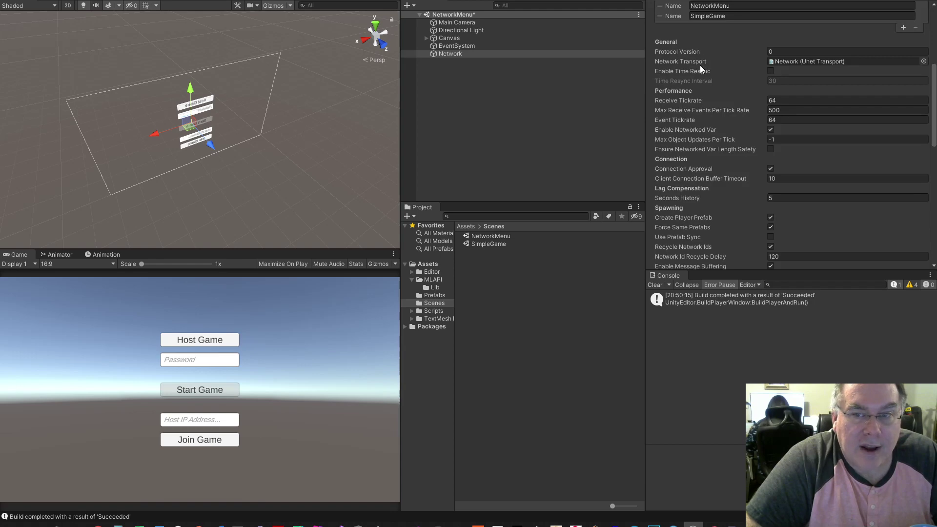
scroll(700, 69, up, 3)
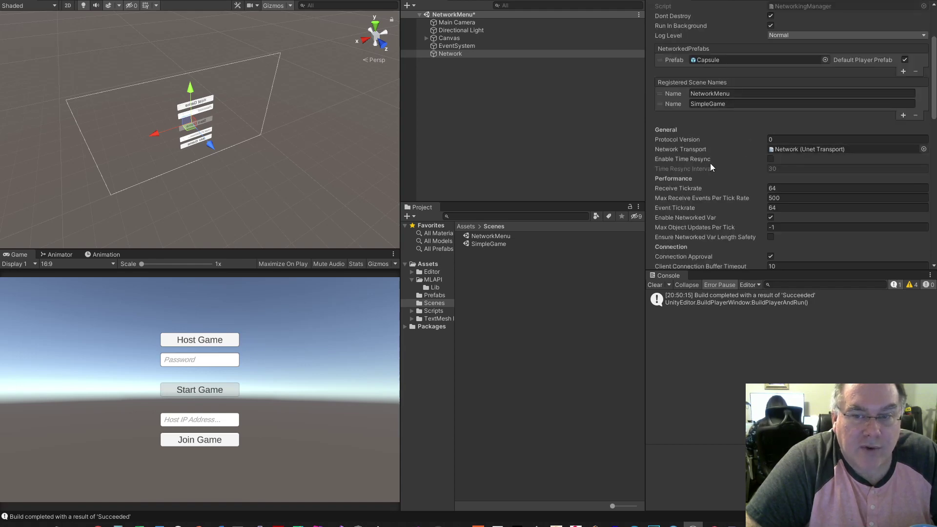
scroll(710, 166, down, 10)
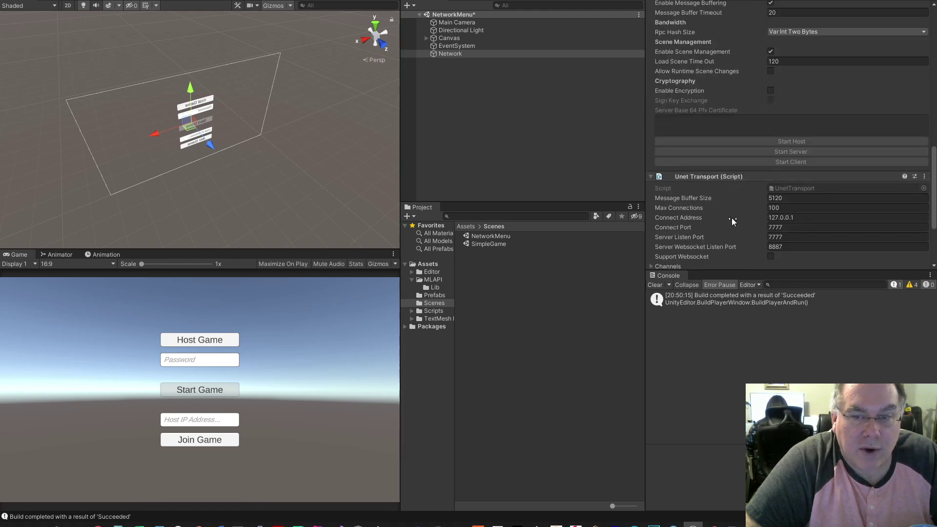
scroll(721, 199, up, 10)
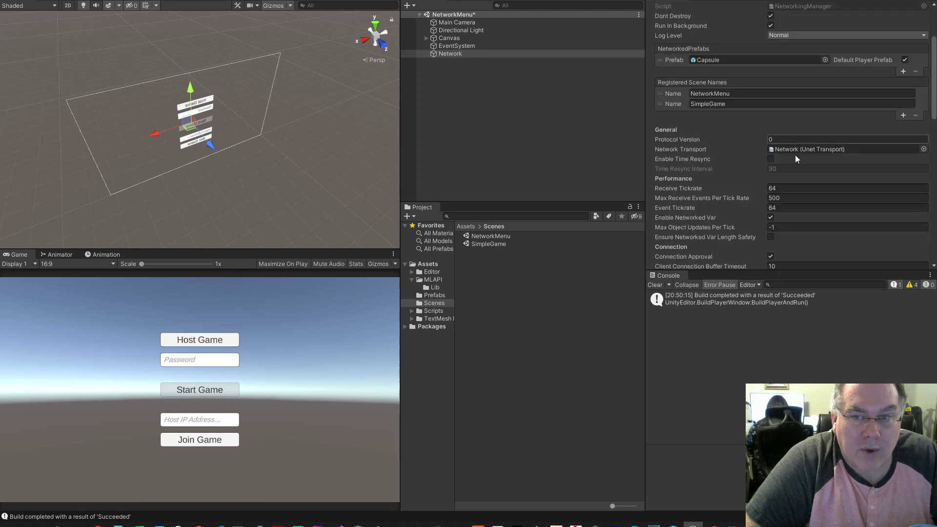
right_click(813, 147)
click(801, 161)
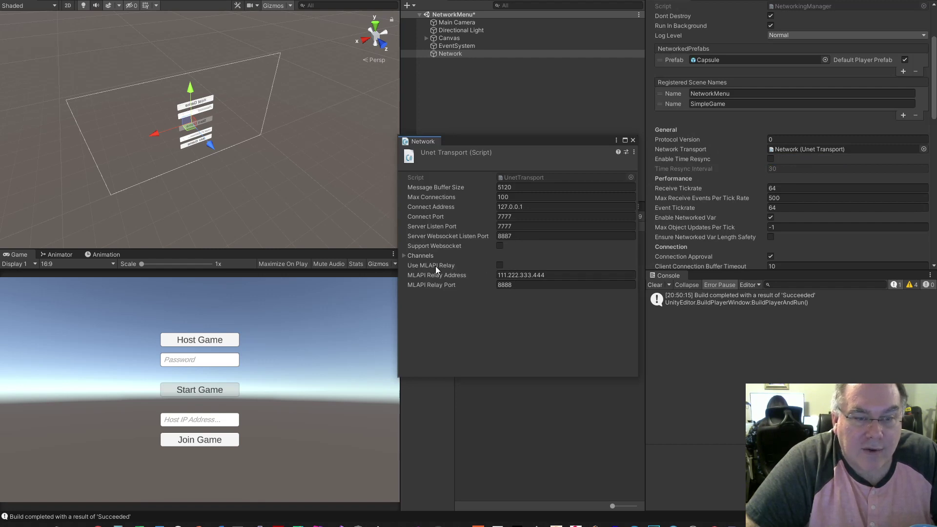
click(500, 265)
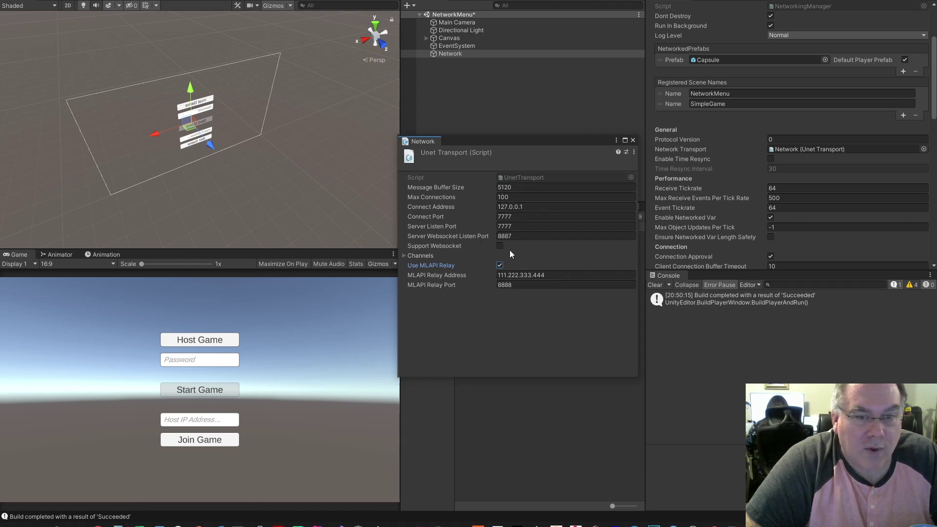
click(633, 140)
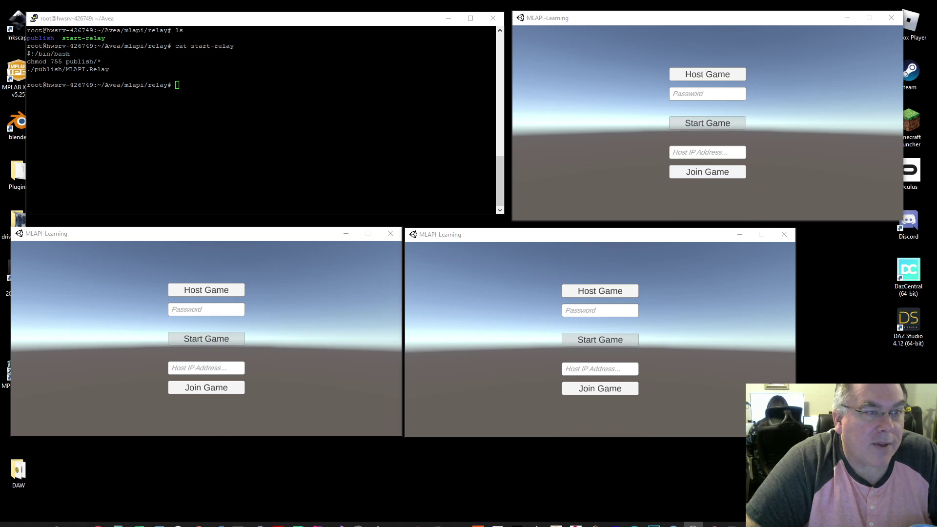
Step: Switch to the PuTTY terminal and start the relay server by running ./start-relay in the mlapi/relay directory
drag(125, 85, 162, 85)
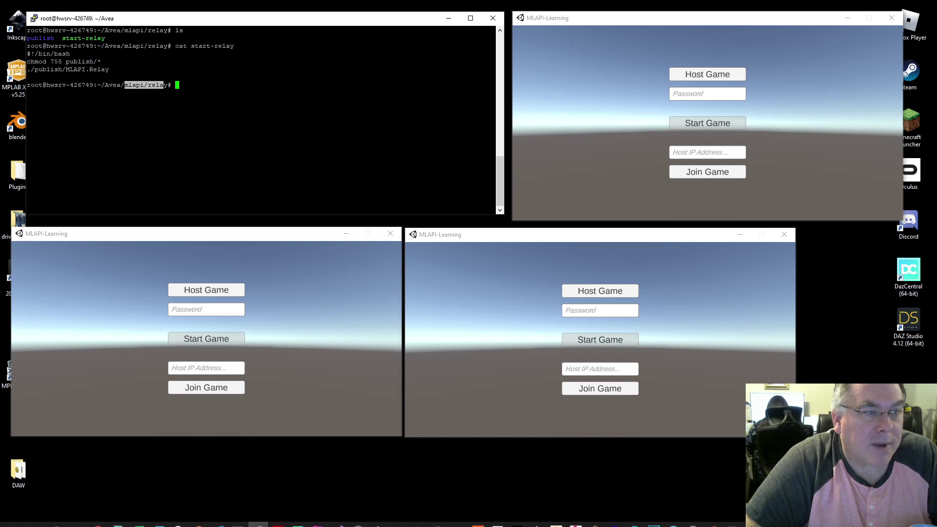
drag(27, 62, 127, 69)
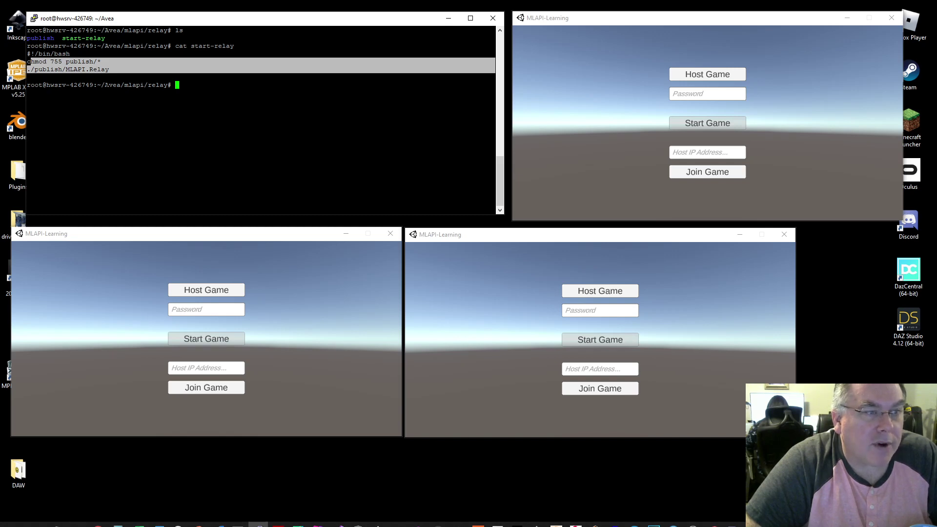
click(28, 62)
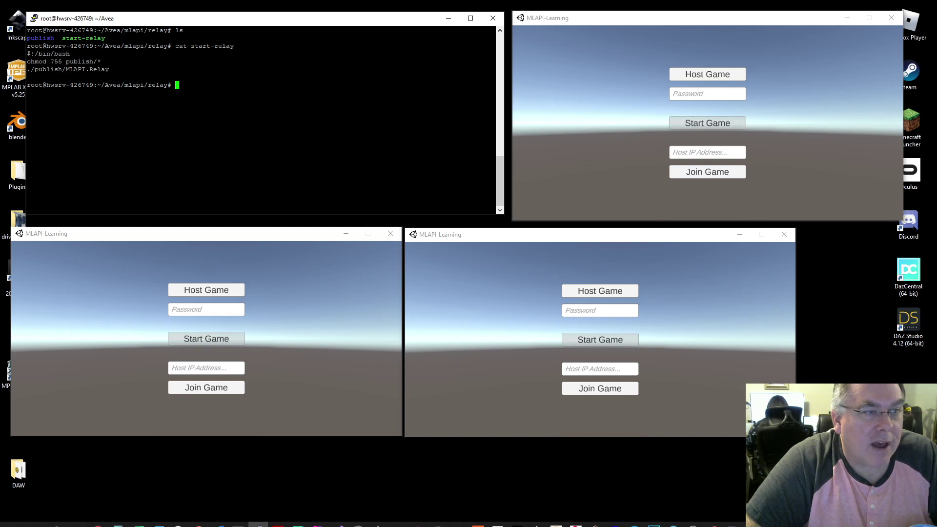
drag(27, 61, 117, 62)
click(117, 61)
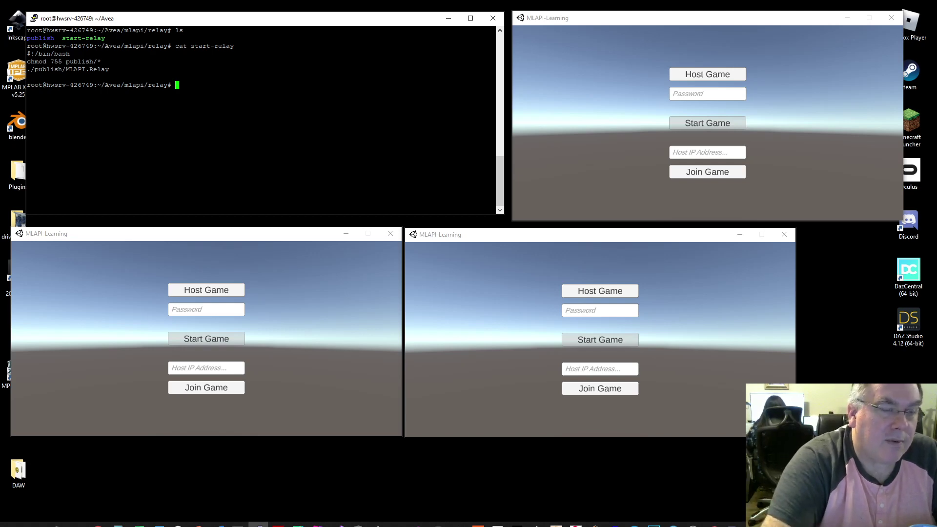
text(./start-relay)
key(Return)
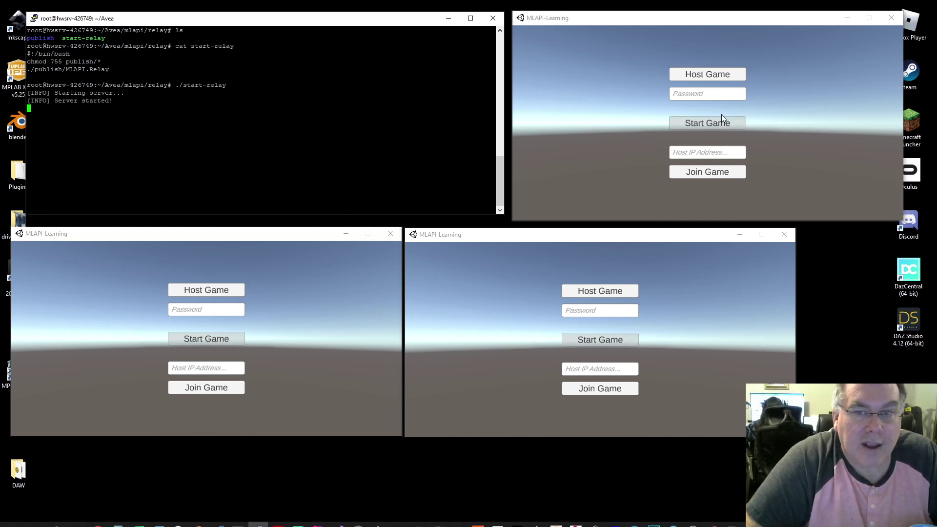
Step: Host a game in one MLAPI-Learning instance and join it from a second using the host IP address in the relay log
click(701, 74)
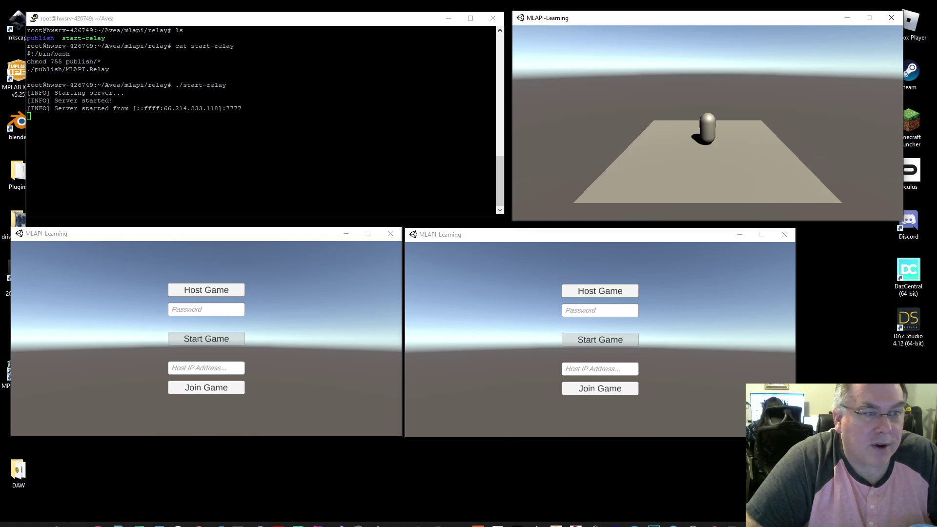
double_click(186, 108)
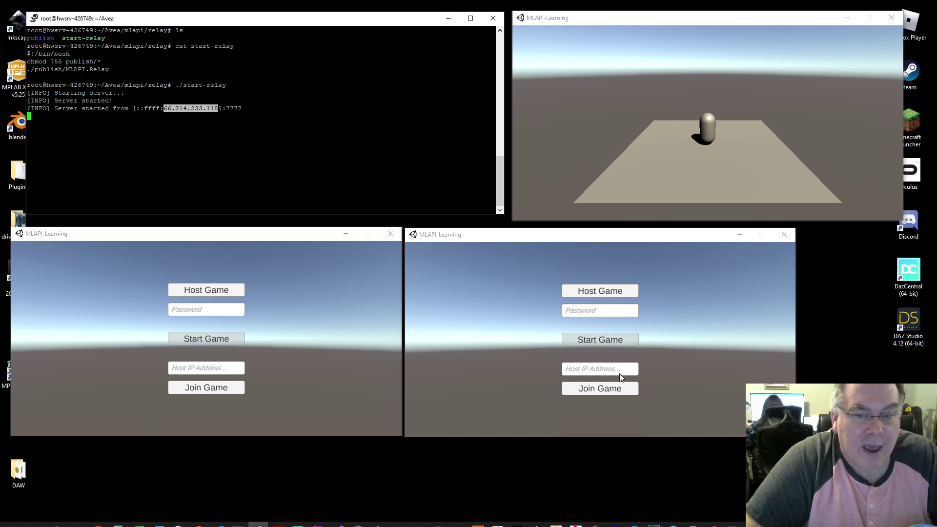
click(585, 370)
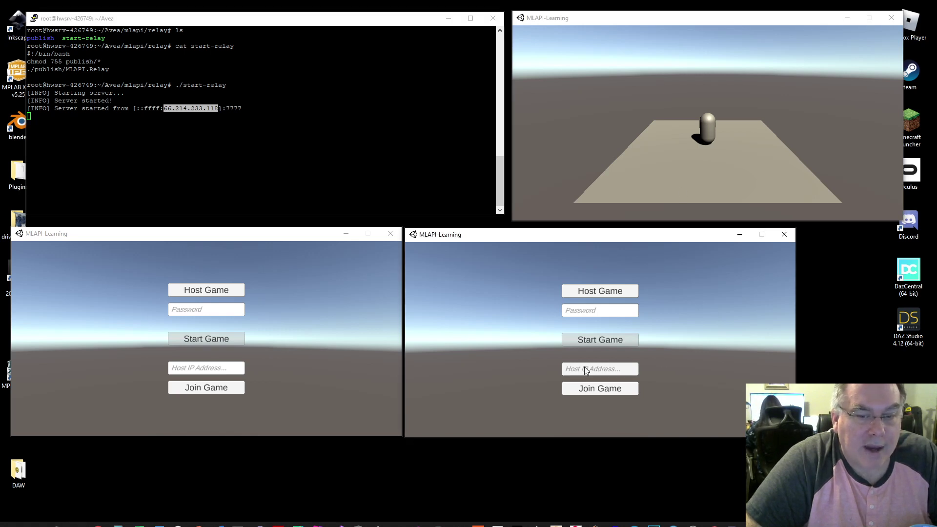
text(66.214.233.118)
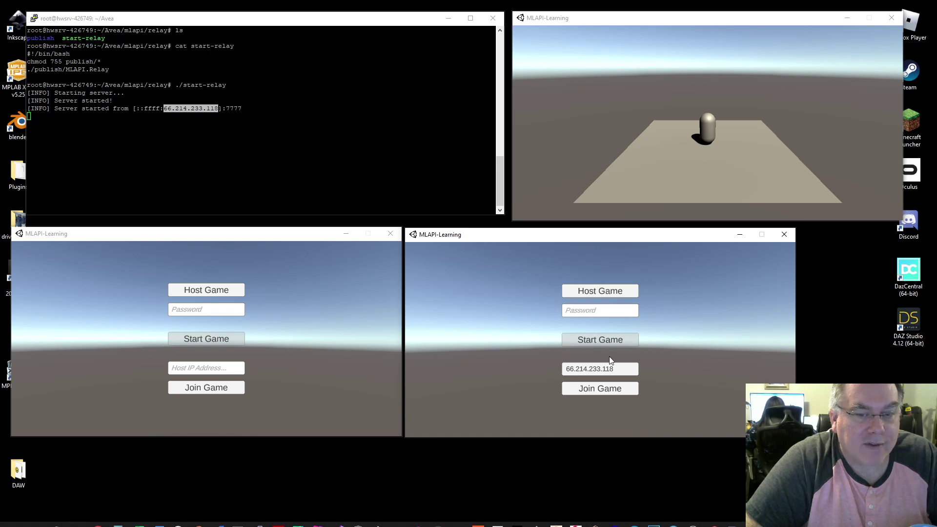
click(600, 392)
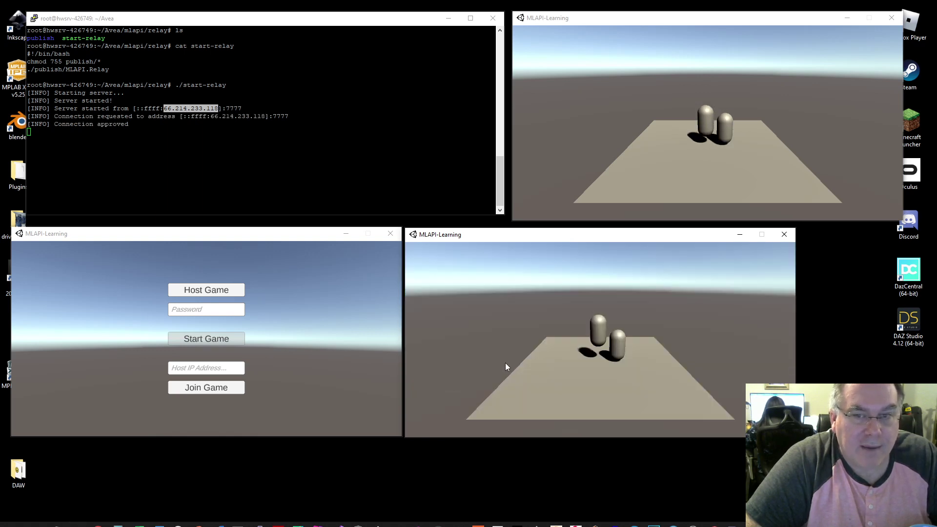
Step: Move the joined client's capsule to the right and the host's capsule to the left to test synchronization
key(d)
key(d)
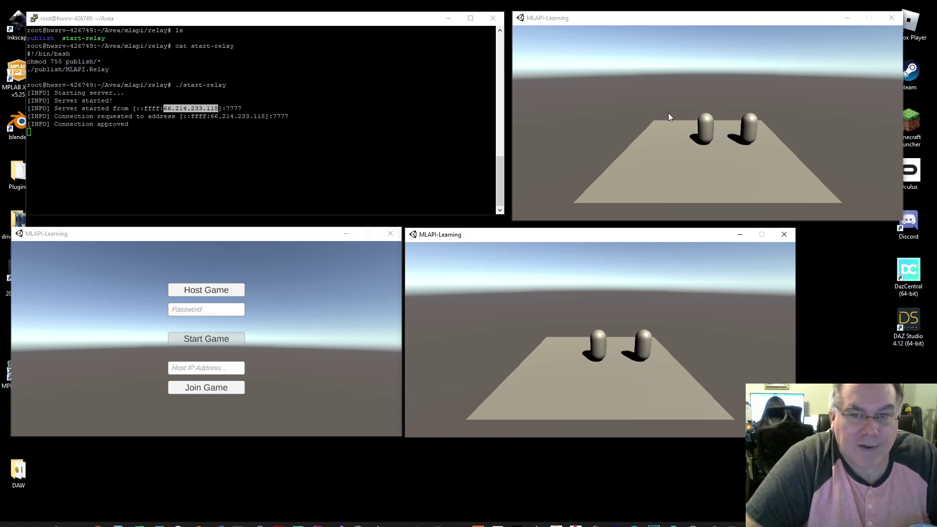
click(669, 119)
key(a)
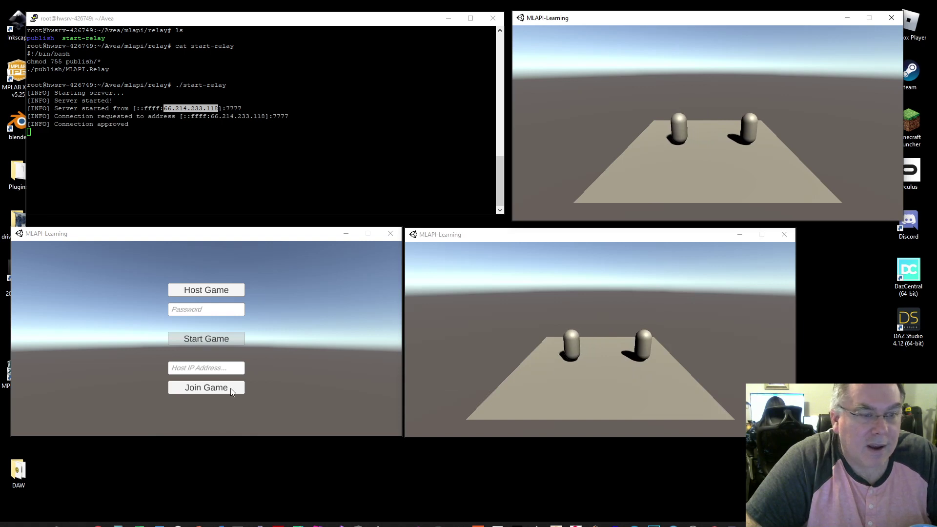
Step: Join the hosted game from the third instance using the same host IP address and move its capsule toward the camera
click(190, 370)
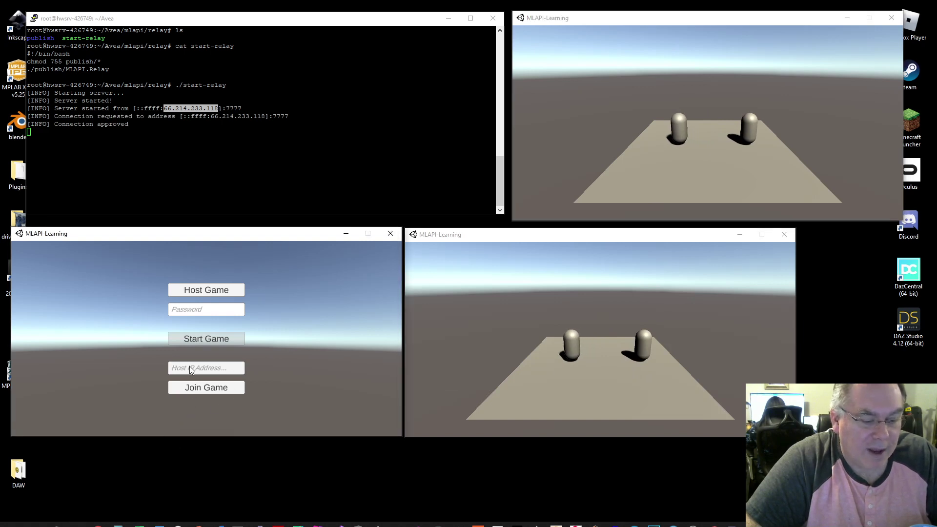
click(200, 388)
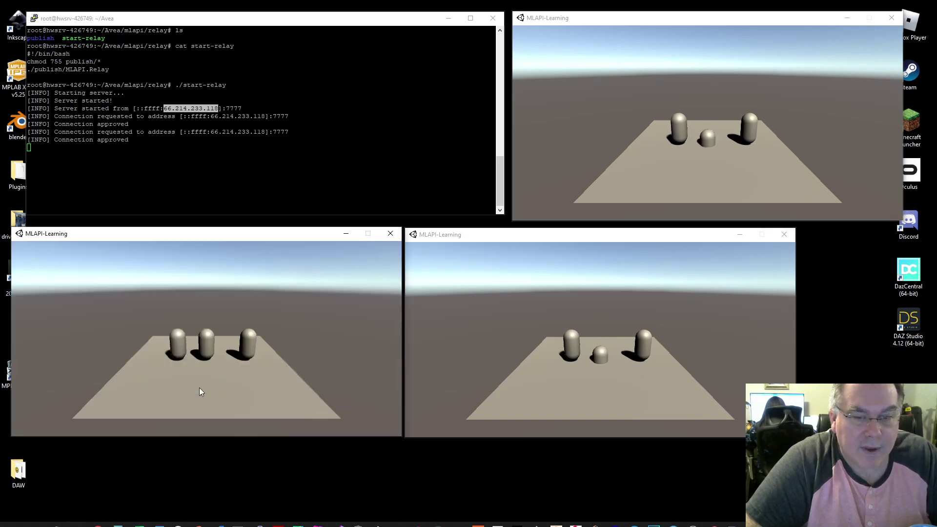
key(s)
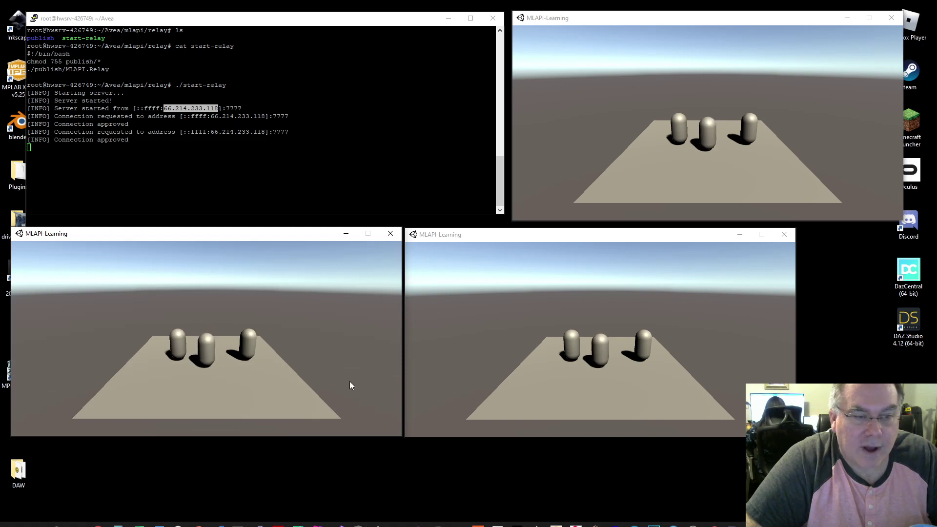
key(s)
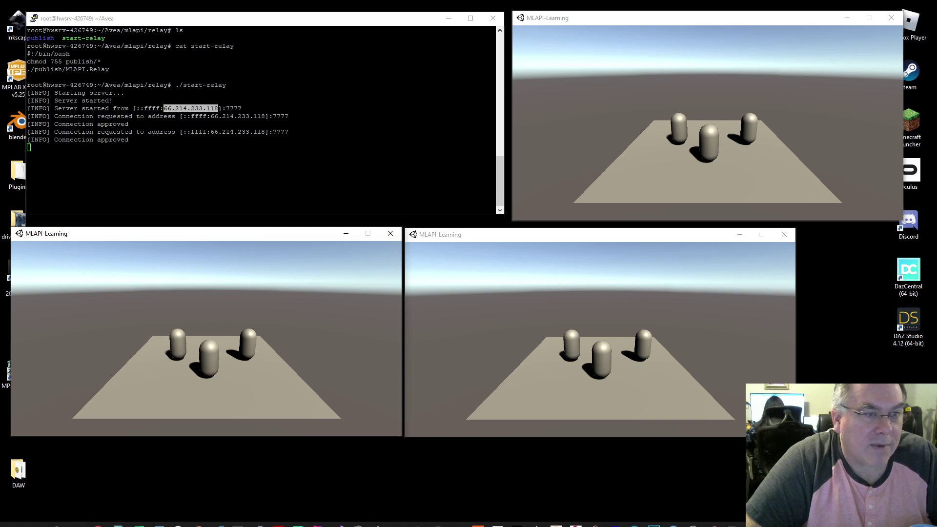
Step: Close the third game client and the hosting instance to test disconnecting from the relay
click(395, 233)
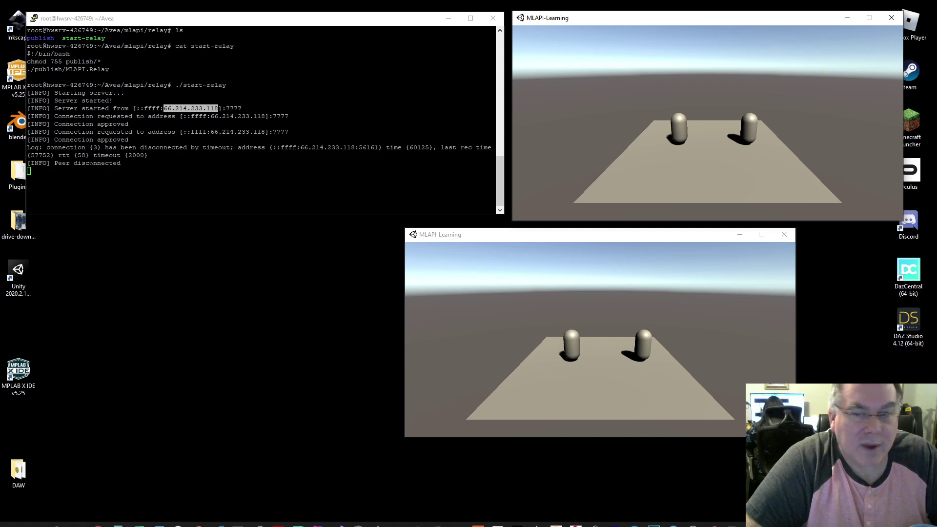
click(895, 20)
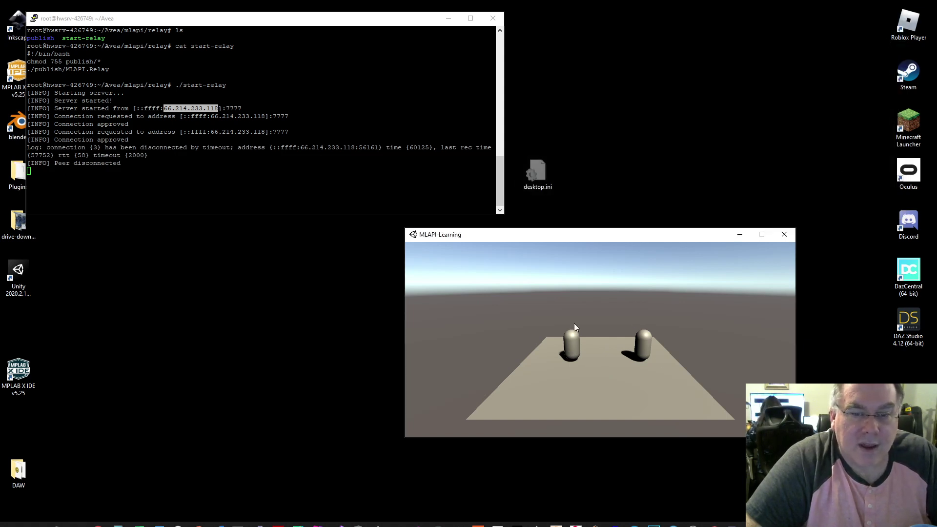